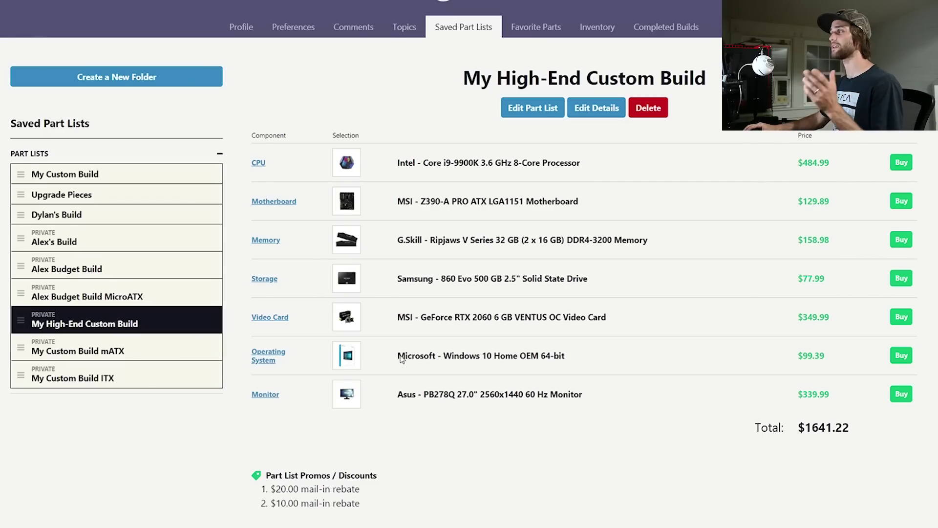
Step: Open the High-End Custom Build for editing and check the i9-9900K's 5 GHz boost and 95 W
click(533, 109)
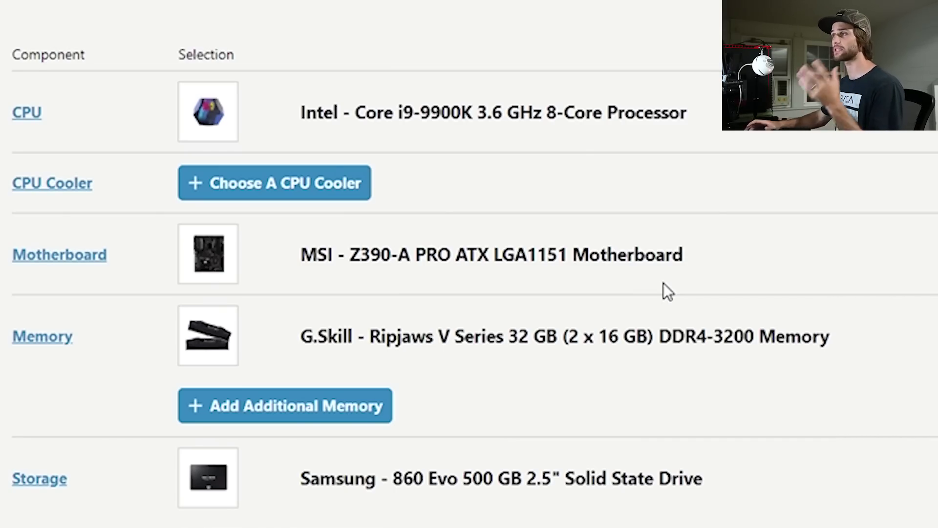
click(18, 115)
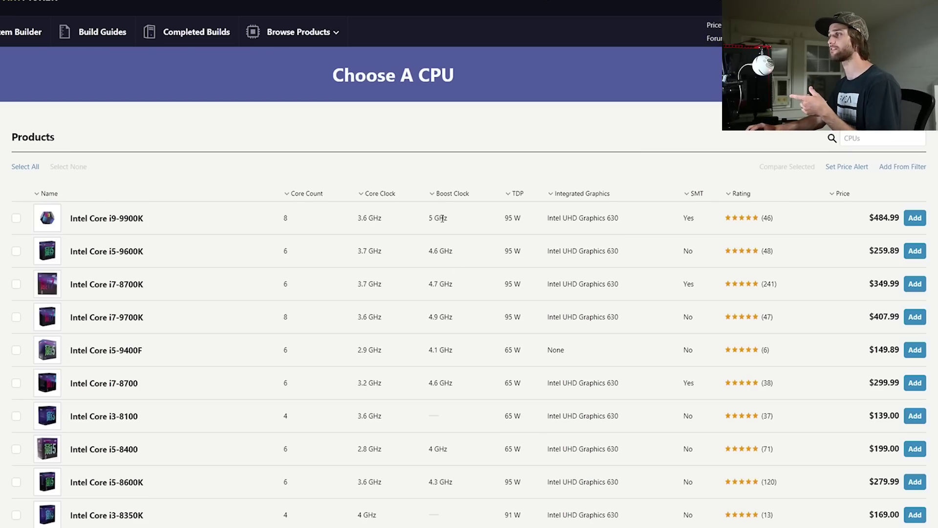
drag(430, 218, 524, 219)
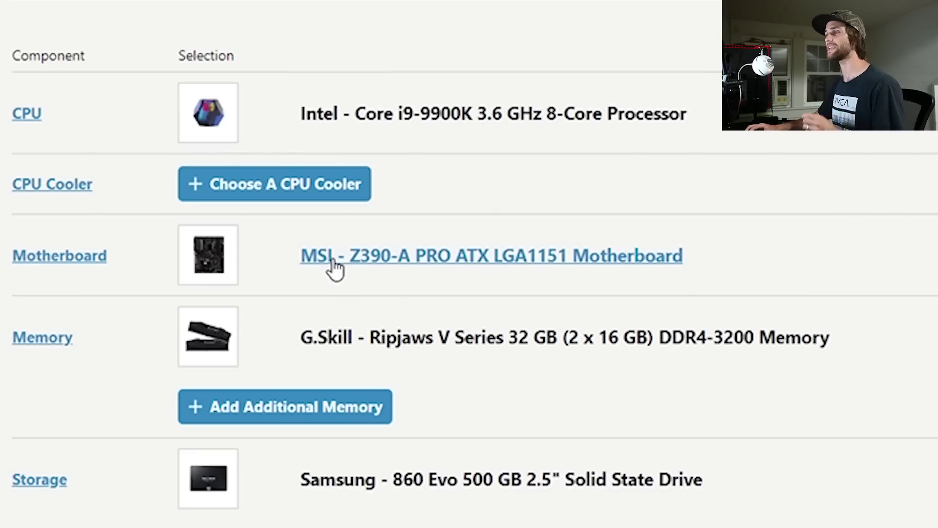
click(43, 254)
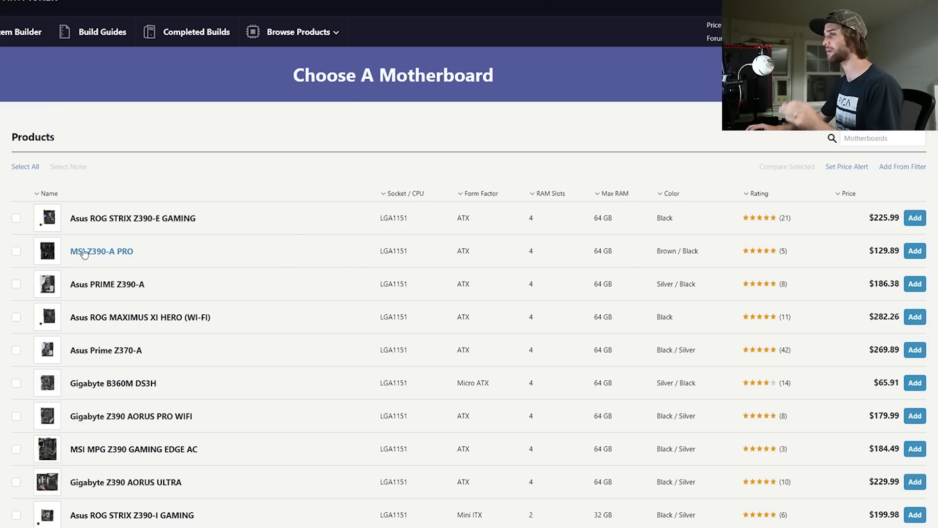
mouse_move(47, 256)
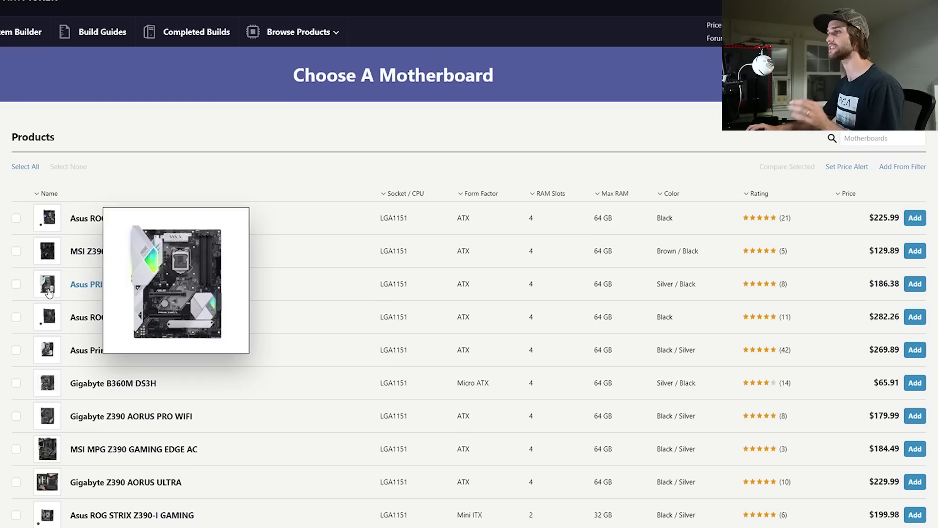
mouse_move(48, 293)
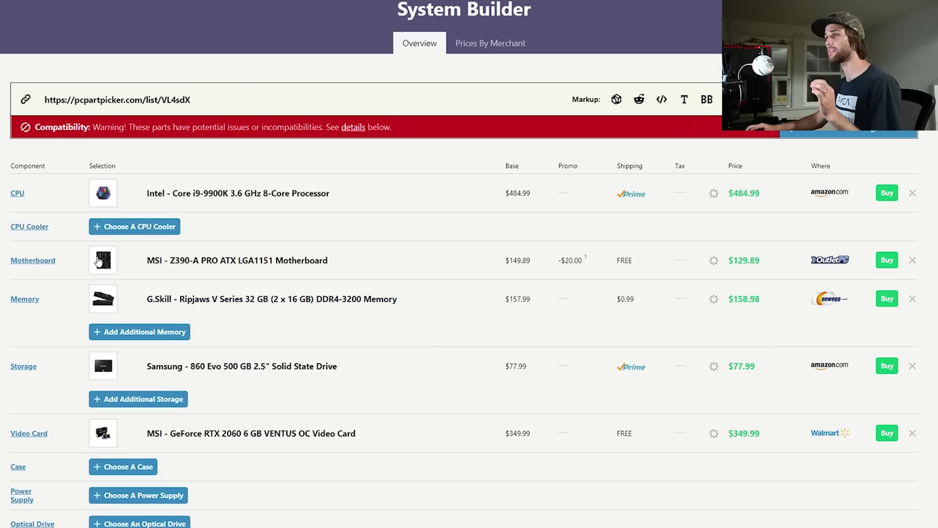
Step: Revisit the motherboard options, return to the ITX build, and open the software product list
click(49, 261)
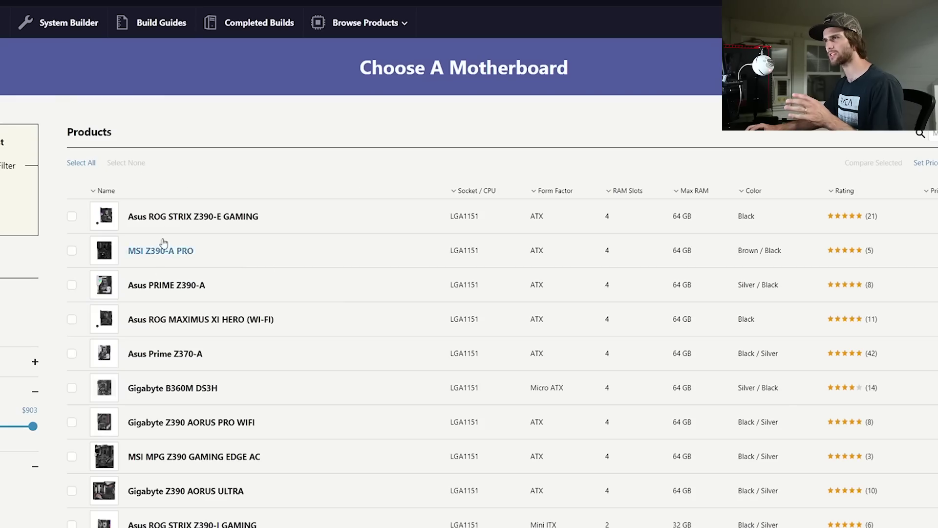
mouse_move(99, 252)
key(alt+Left)
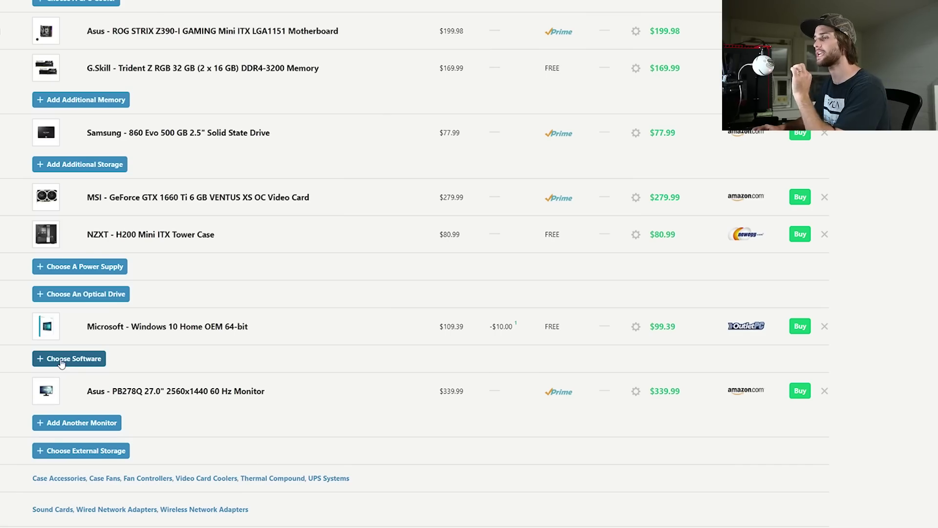
click(61, 359)
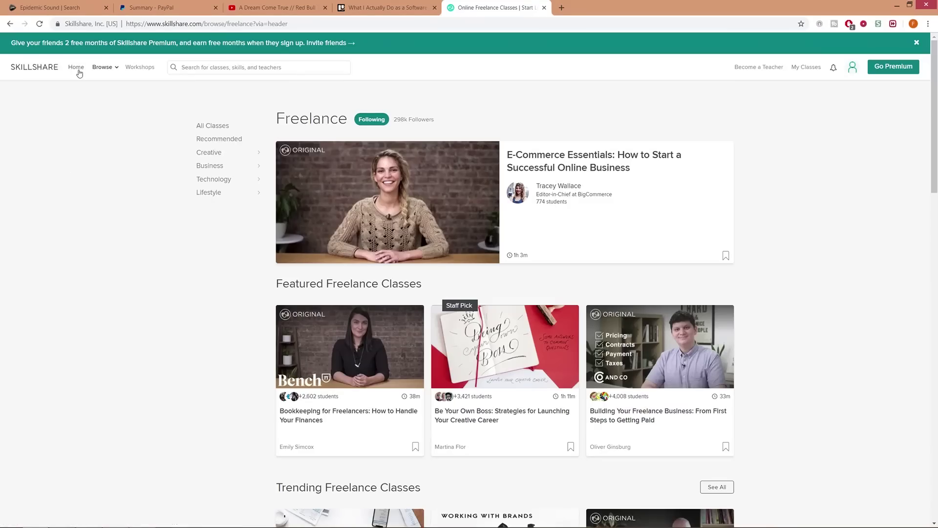
Step: From the Skillshare home page, open the Freelance class category and scroll through its classes
click(77, 68)
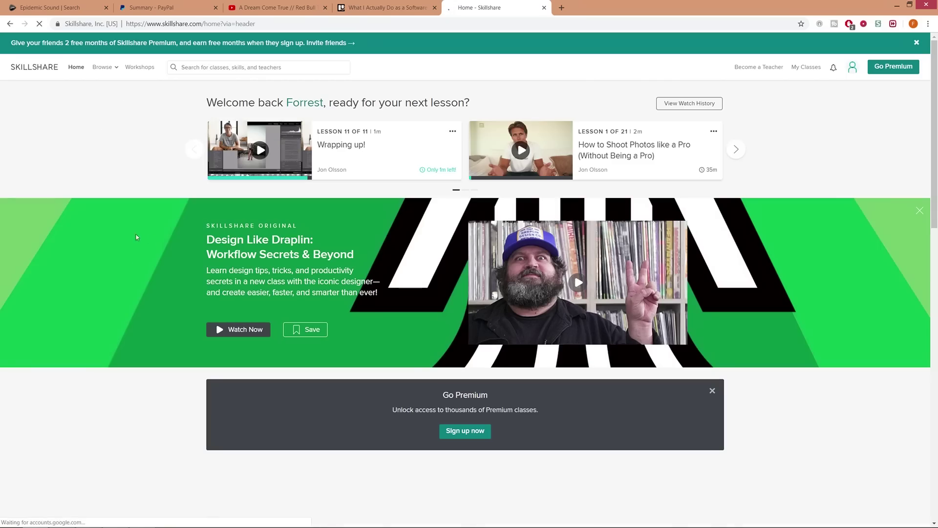
mouse_move(103, 67)
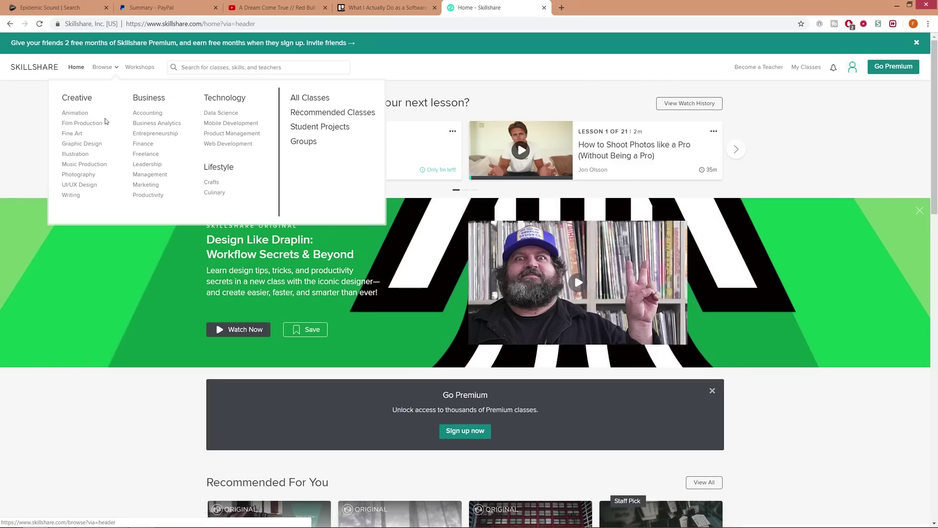
click(145, 154)
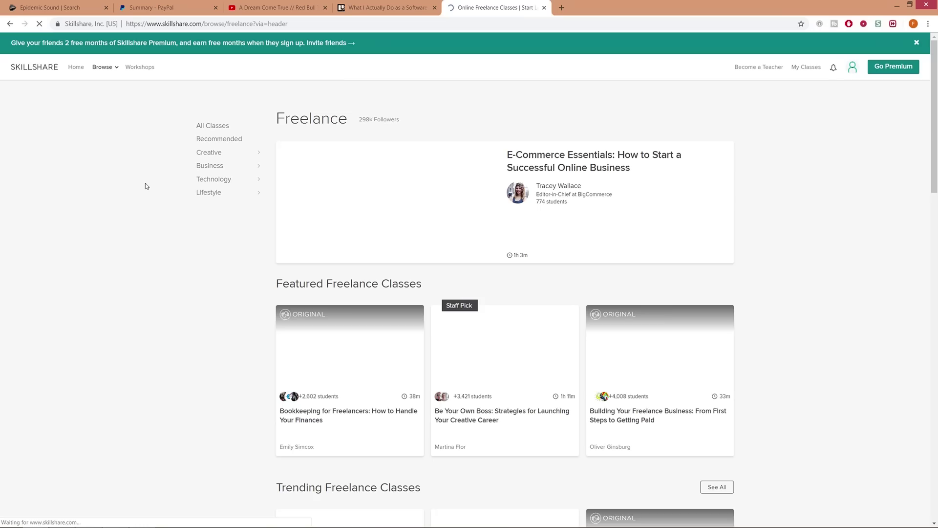
drag(276, 119, 348, 118)
click(167, 225)
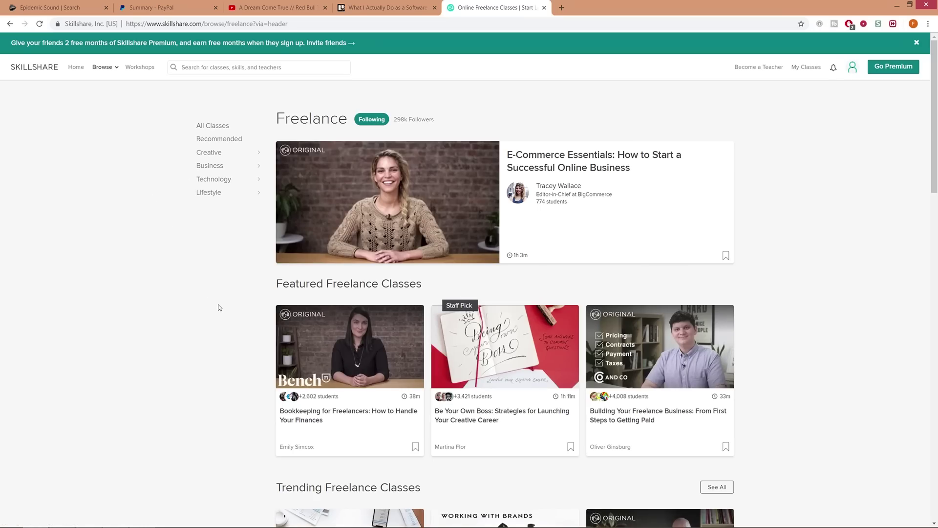
scroll(219, 308, down, 6)
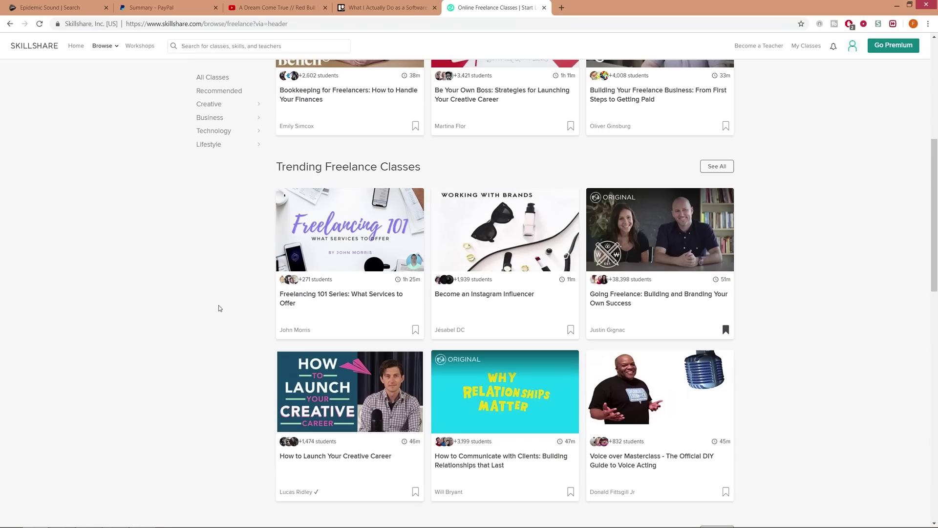
scroll(219, 308, down, 8)
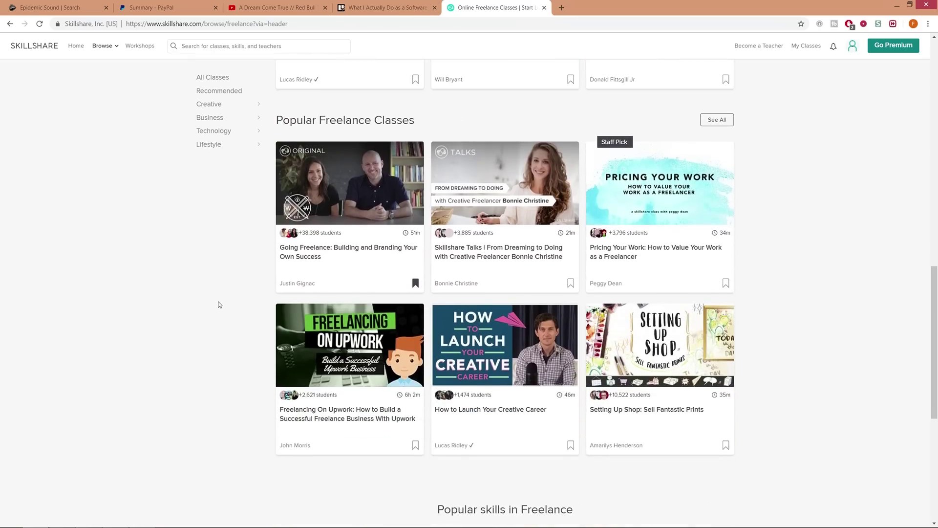
scroll(219, 304, down, 4)
Step: Switch to the Web Development class category and scroll through its classes
mouse_move(110, 50)
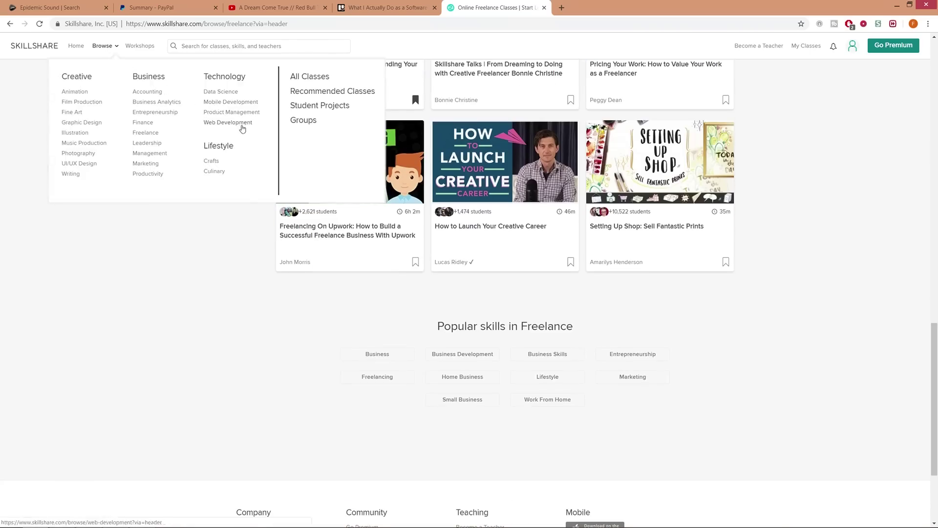
click(241, 123)
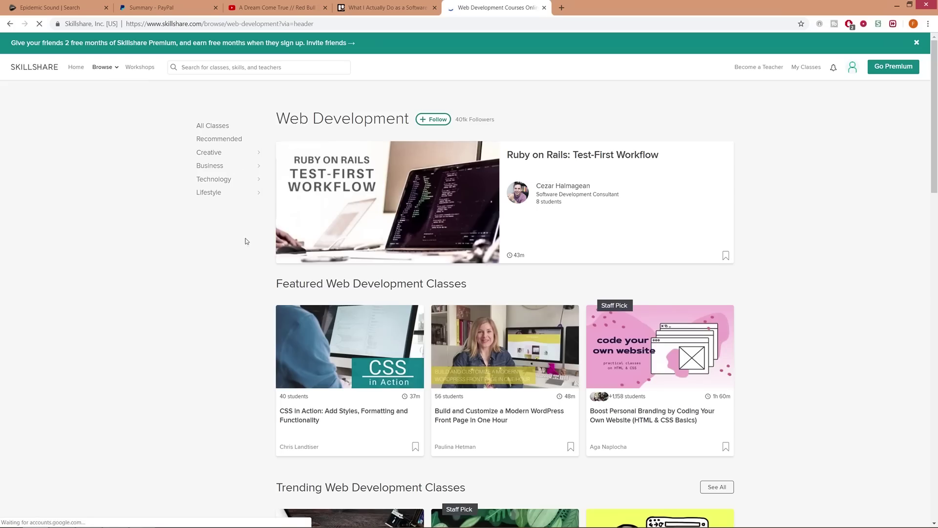
scroll(239, 318, down, 5)
scroll(239, 321, down, 1)
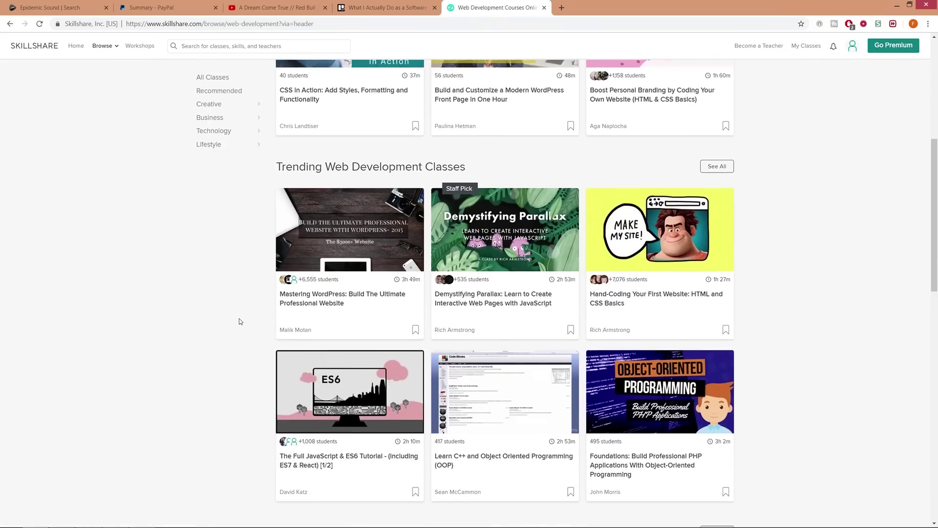
scroll(239, 321, down, 7)
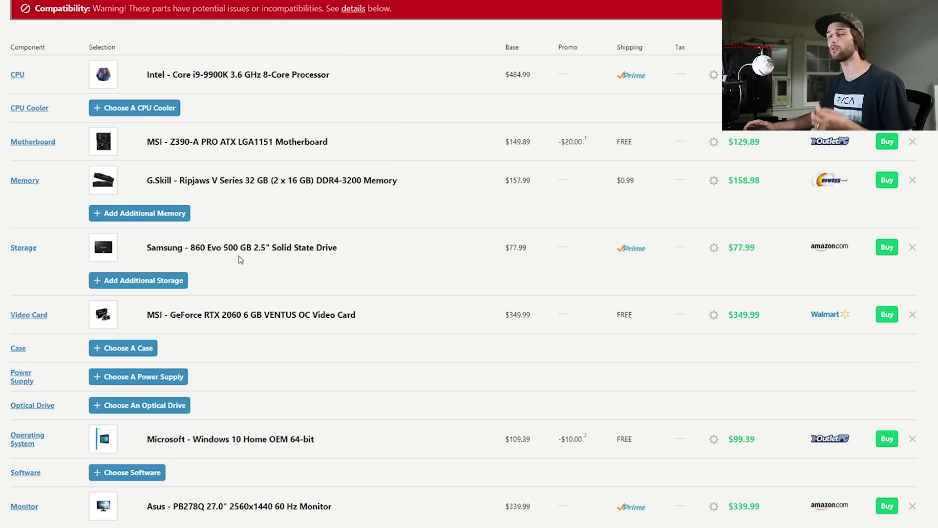
Step: In the video card list, highlight the VENTUS XS OC's 6 GB and 1500 MHz, and the 1660 Ti and 2060 chipsets
scroll(240, 259, down, 3)
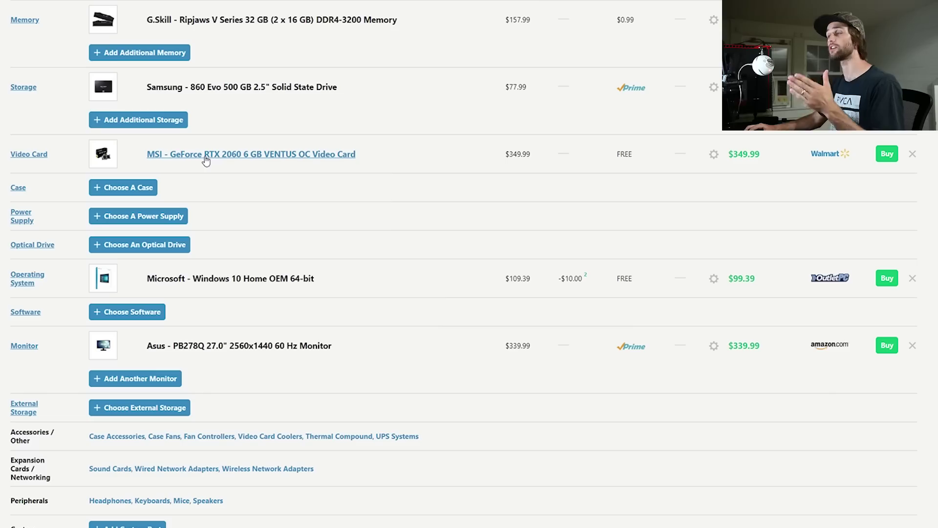
click(26, 155)
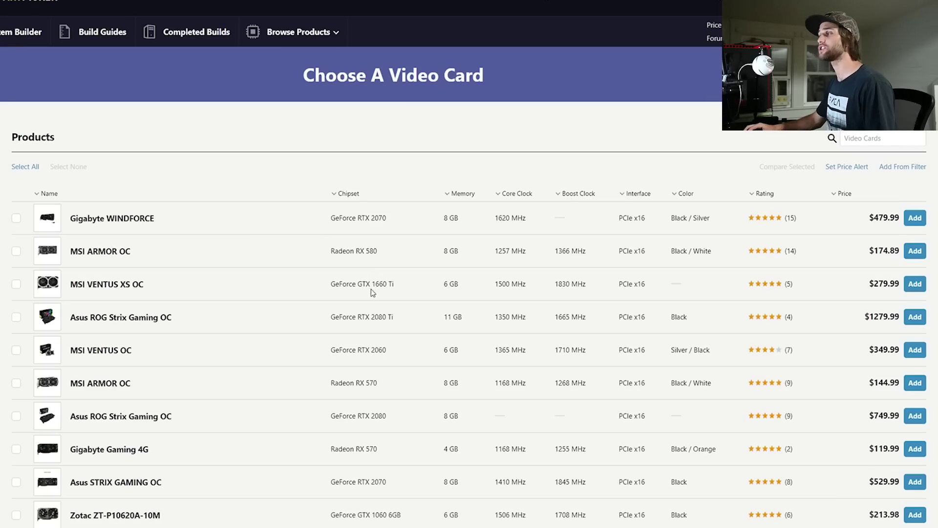
drag(388, 284, 458, 283)
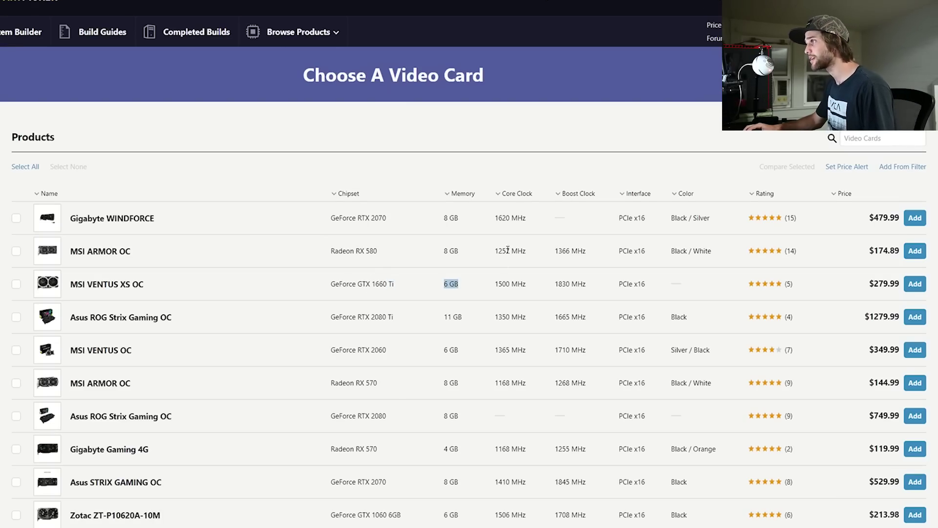
drag(494, 283, 534, 288)
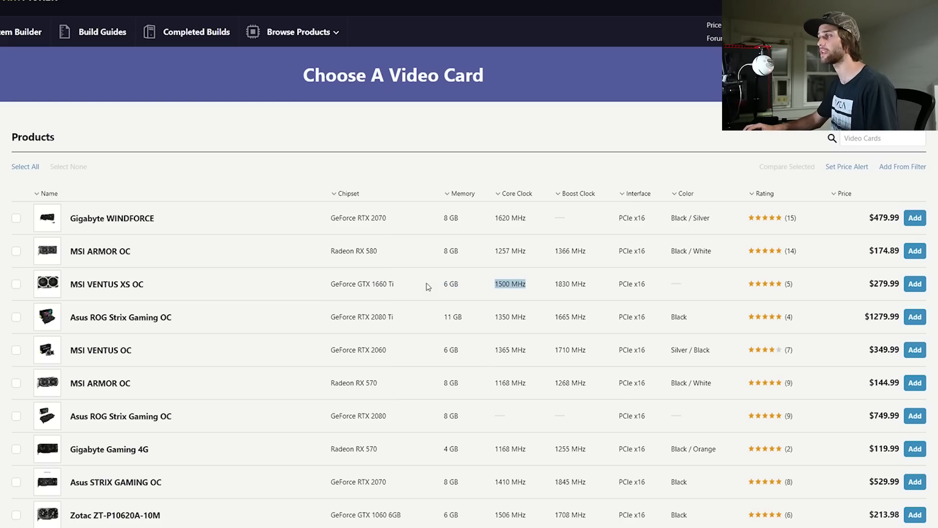
drag(372, 350, 396, 353)
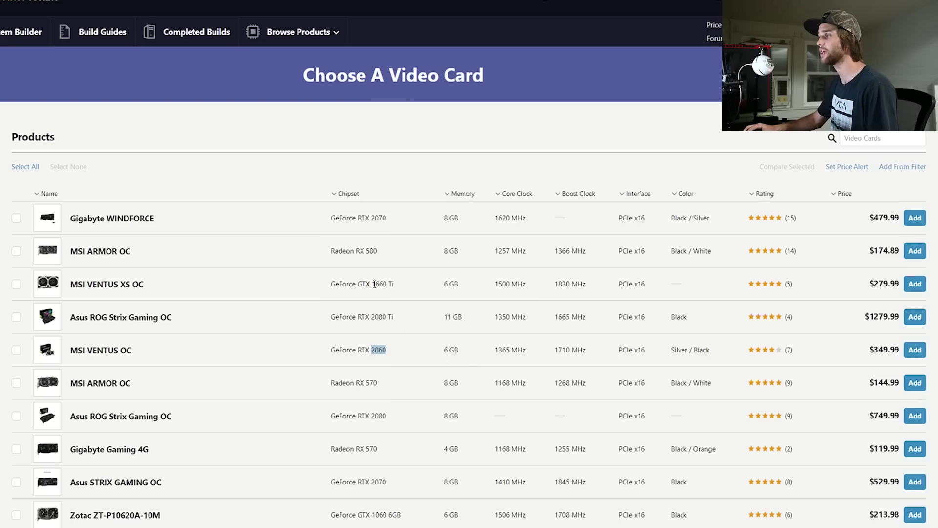
drag(373, 284, 393, 285)
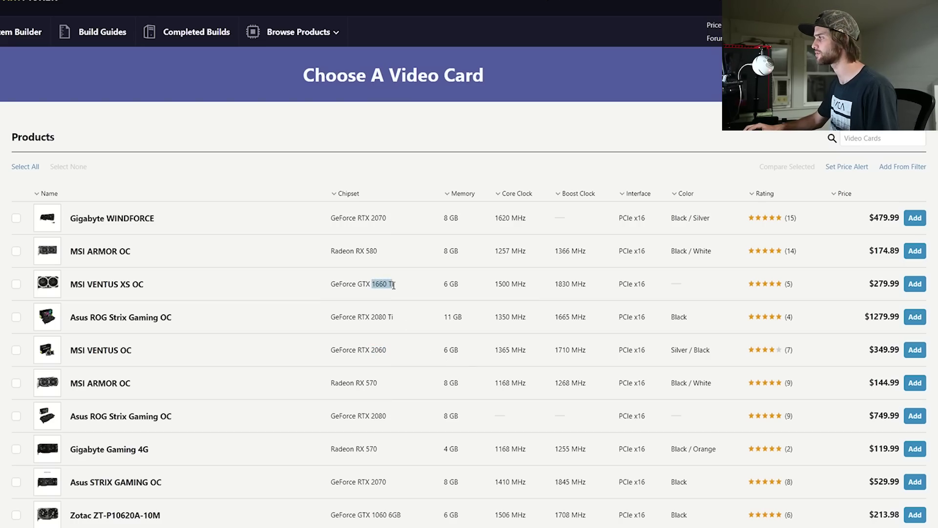
click(377, 342)
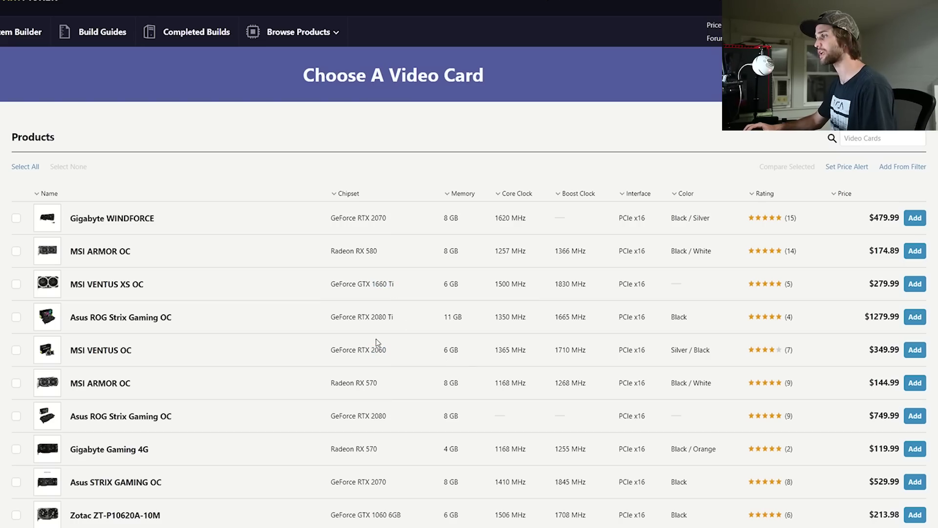
drag(372, 350, 396, 353)
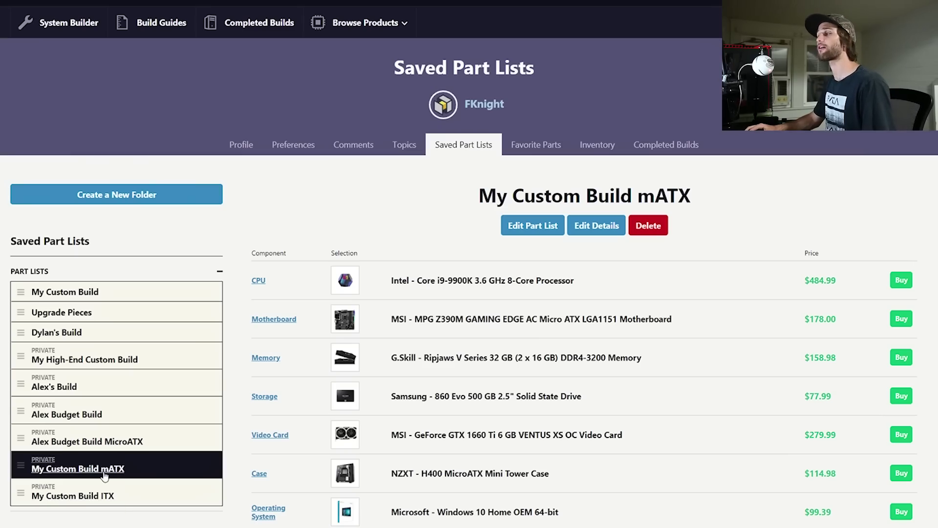
Step: Open the mATX build and scroll through its part list
click(517, 236)
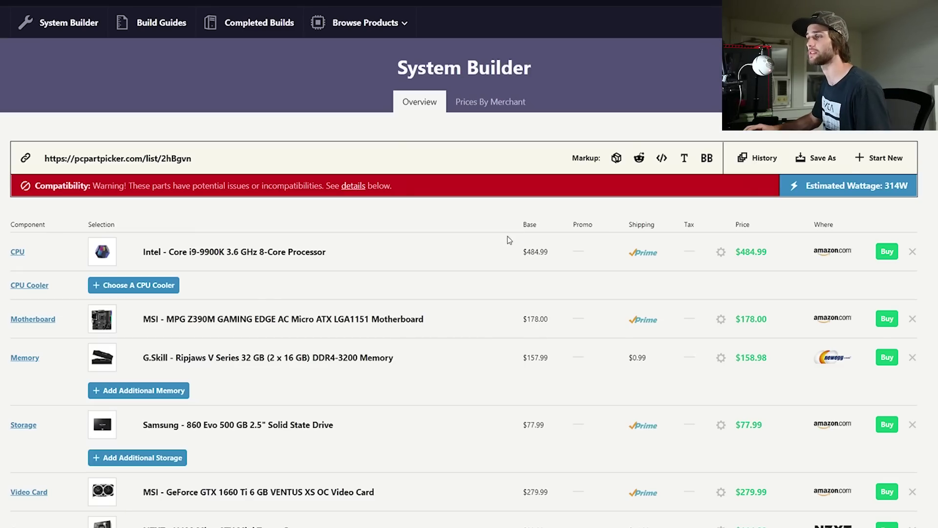
scroll(263, 299, down, 5)
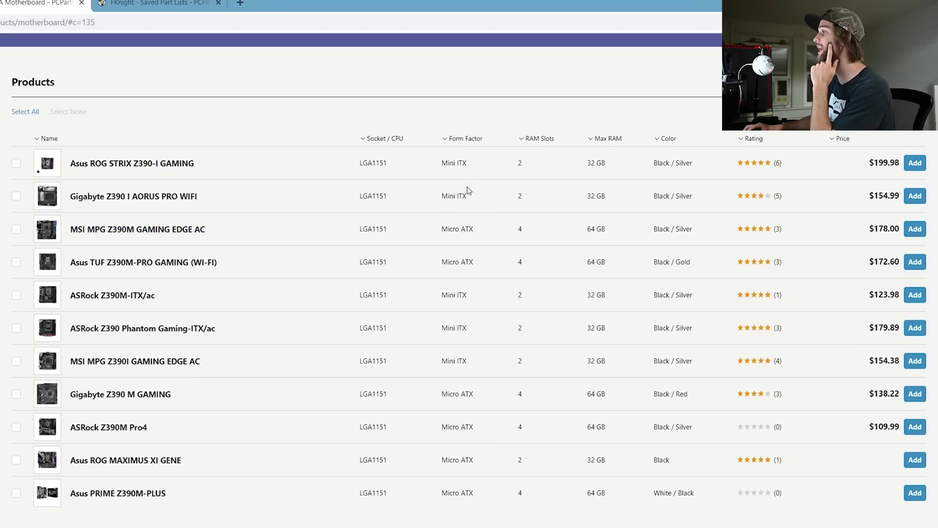
mouse_move(58, 237)
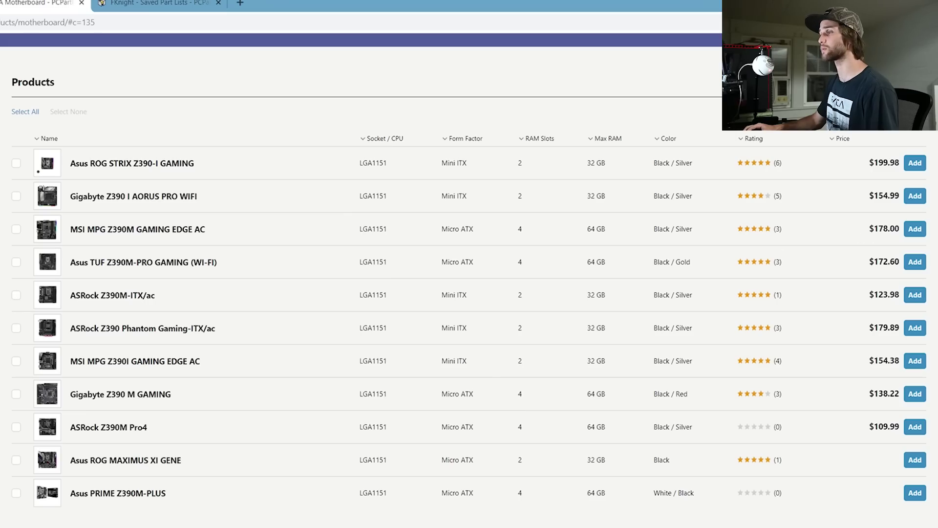
mouse_move(145, 399)
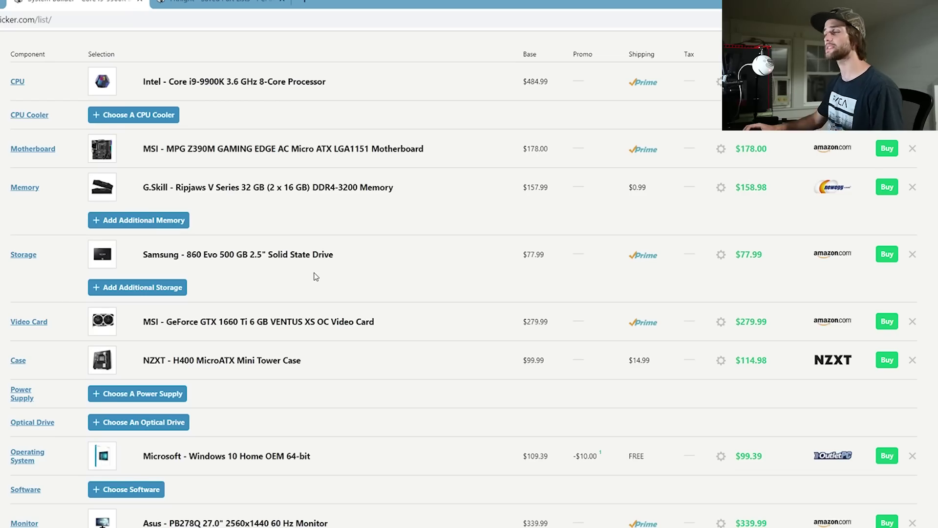
scroll(273, 147, down, 1)
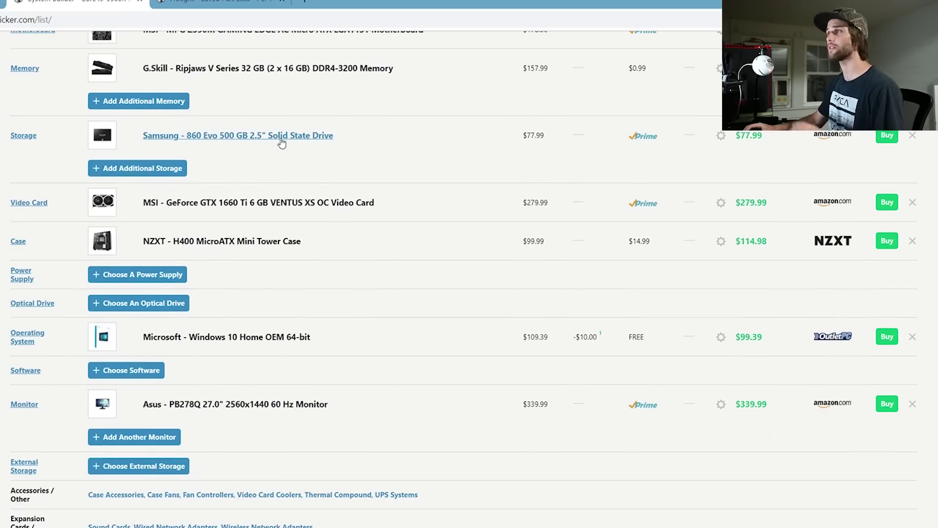
scroll(274, 147, down, 1)
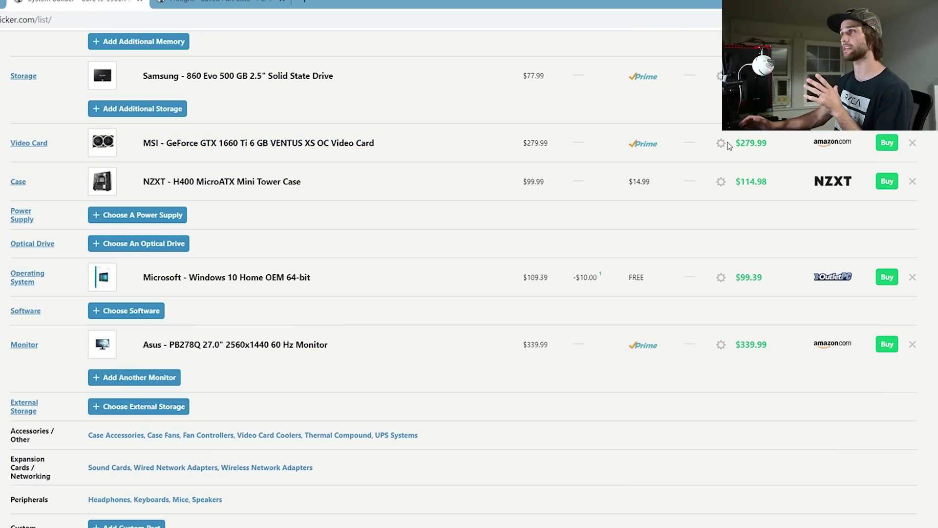
scroll(348, 223, up, 2)
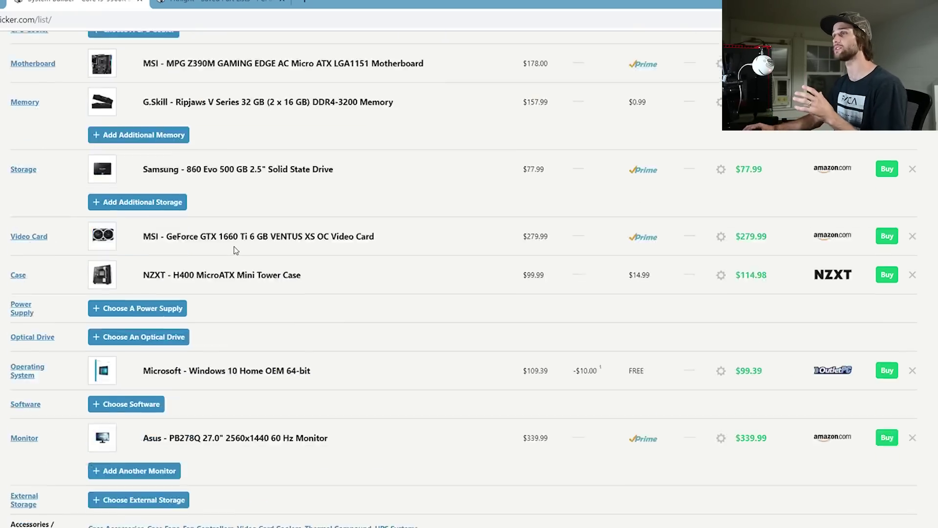
scroll(348, 224, down, 5)
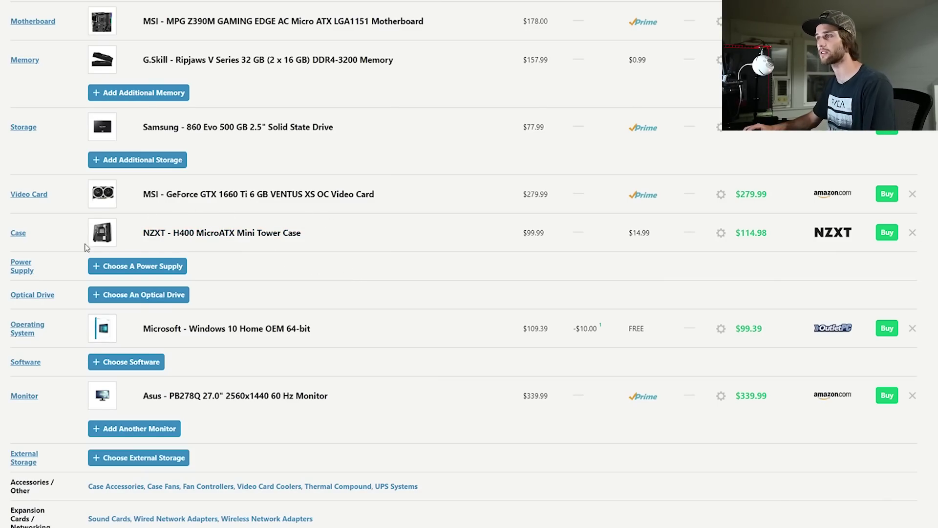
Step: View the NZXT H400 case page, then reach the $1734.31 total and missing cooler warning
click(100, 235)
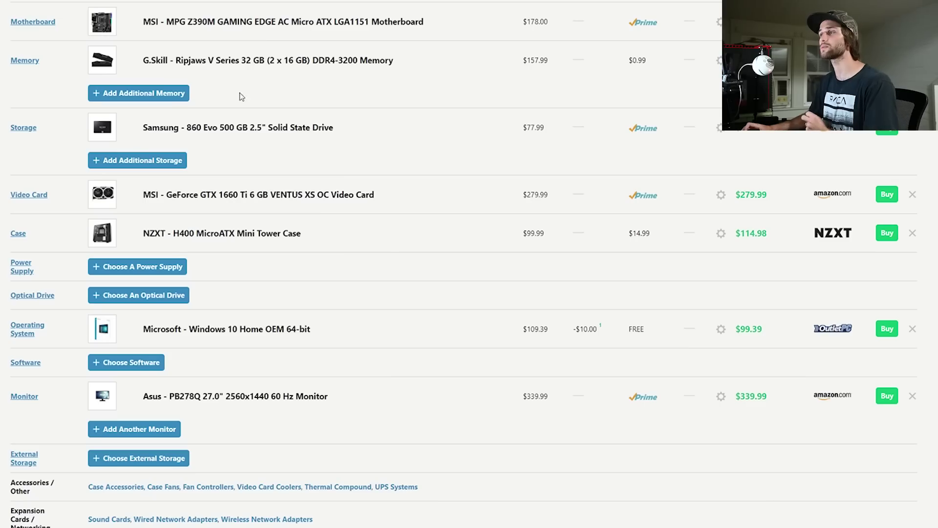
scroll(102, 202, up, 3)
scroll(102, 202, down, 5)
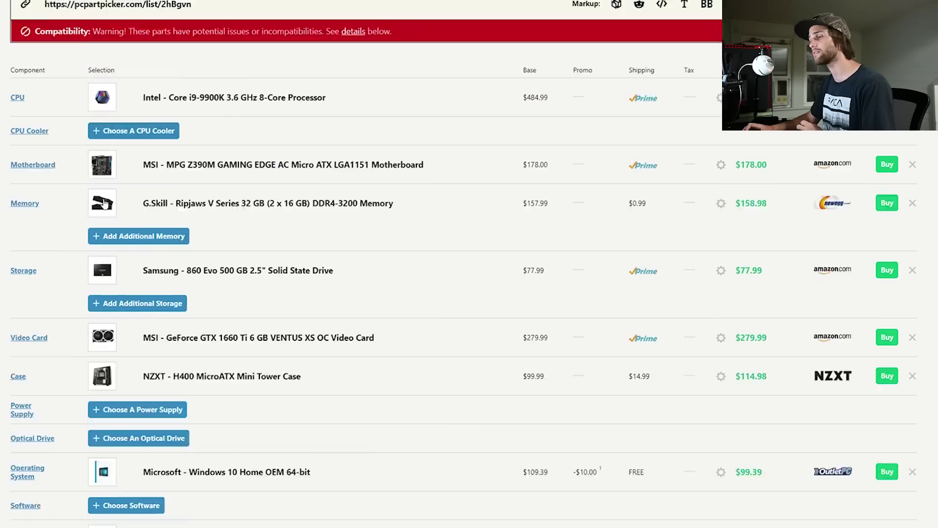
scroll(102, 173, up, 6)
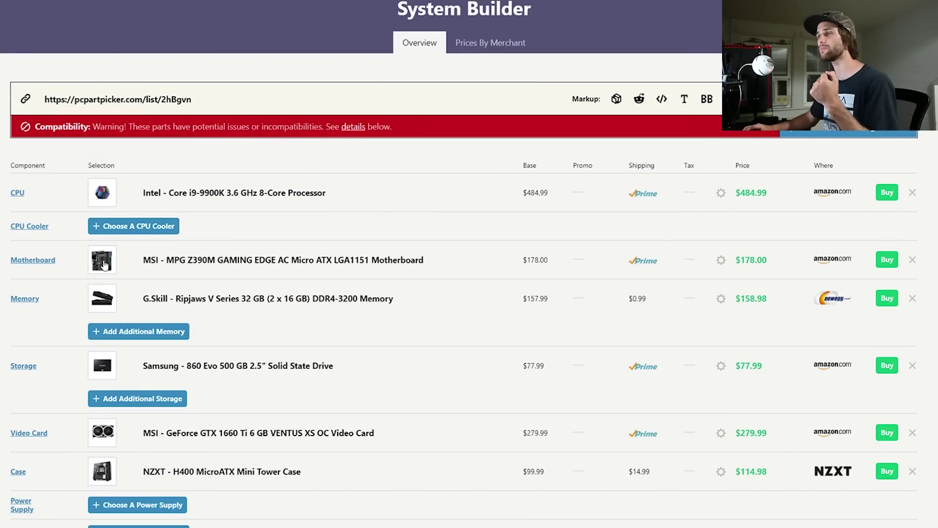
scroll(104, 265, down, 6)
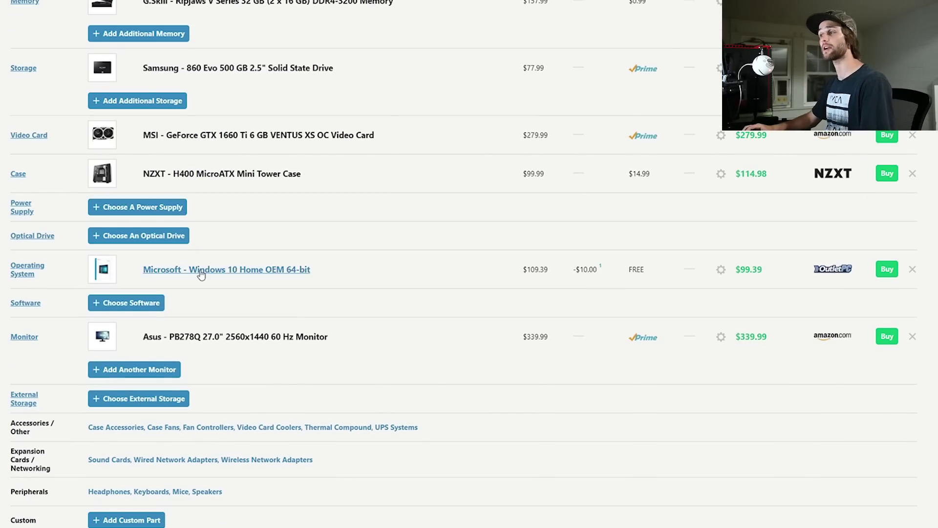
scroll(202, 268, down, 3)
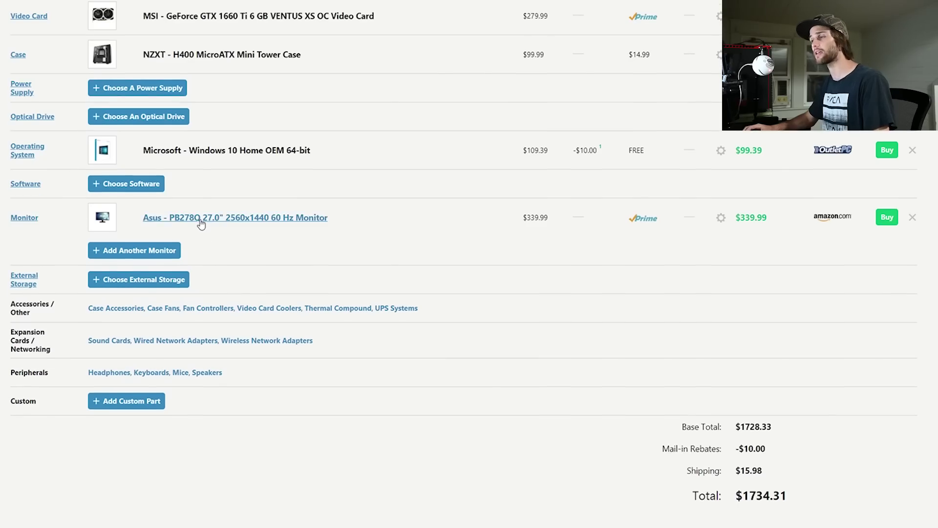
scroll(193, 244, down, 4)
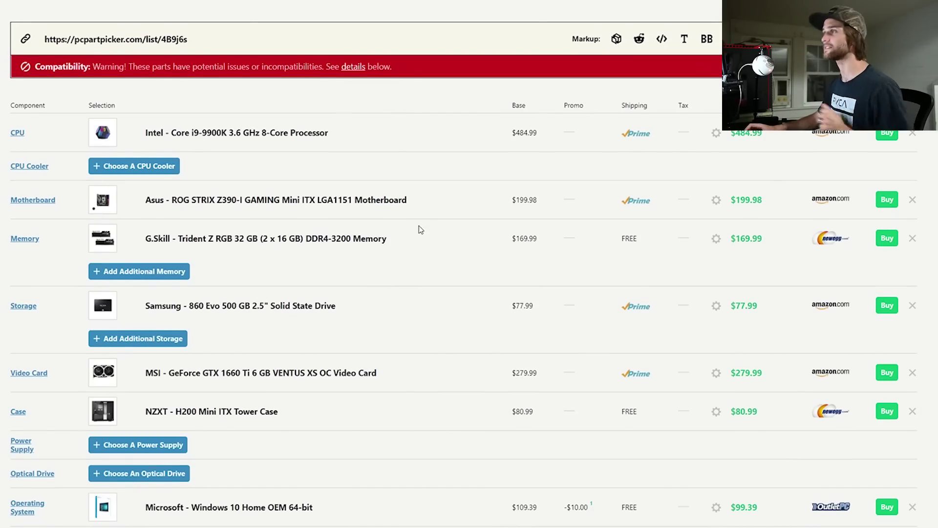
Step: Scroll up the mini ITX build and bring up the CPU cooler list
scroll(163, 289, up, 3)
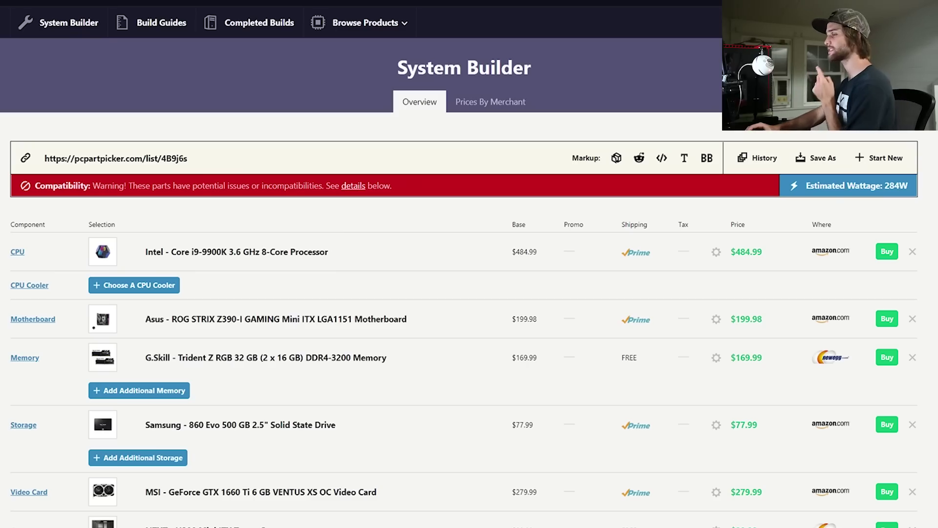
click(105, 288)
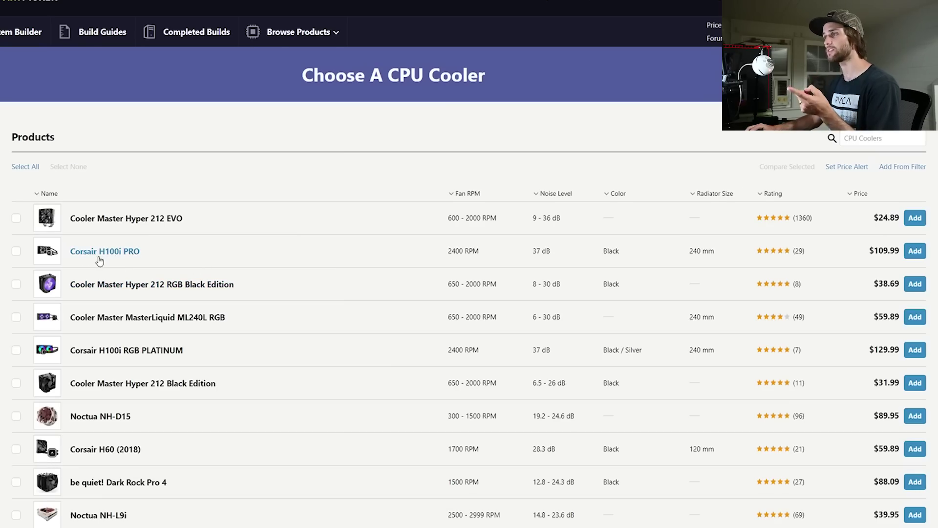
mouse_move(54, 251)
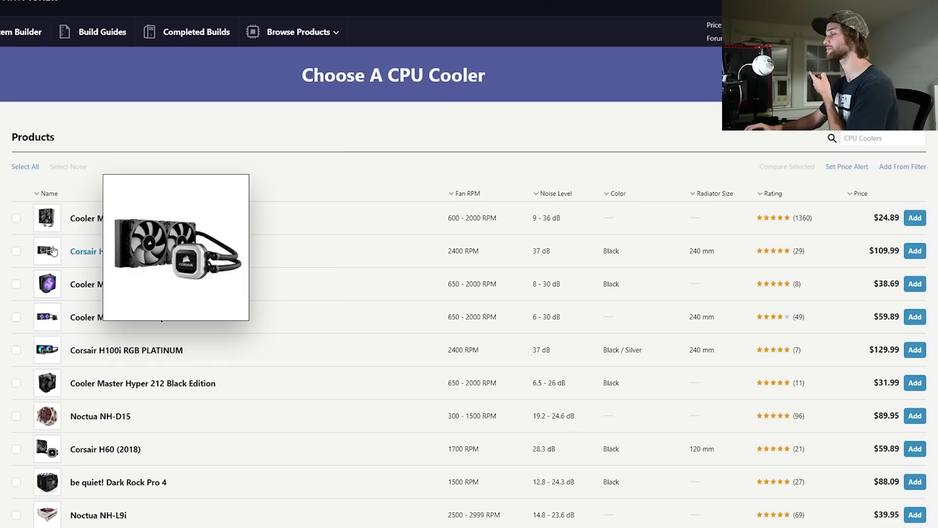
click(914, 250)
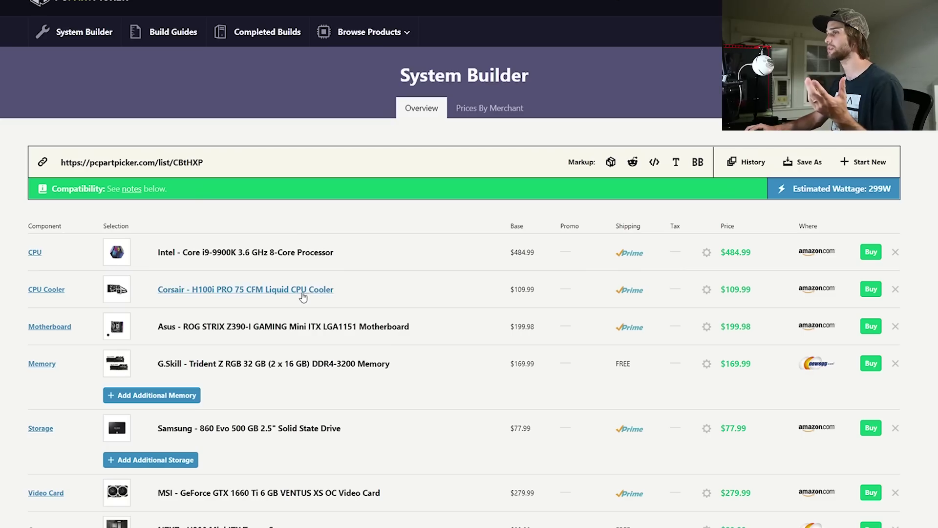
click(895, 289)
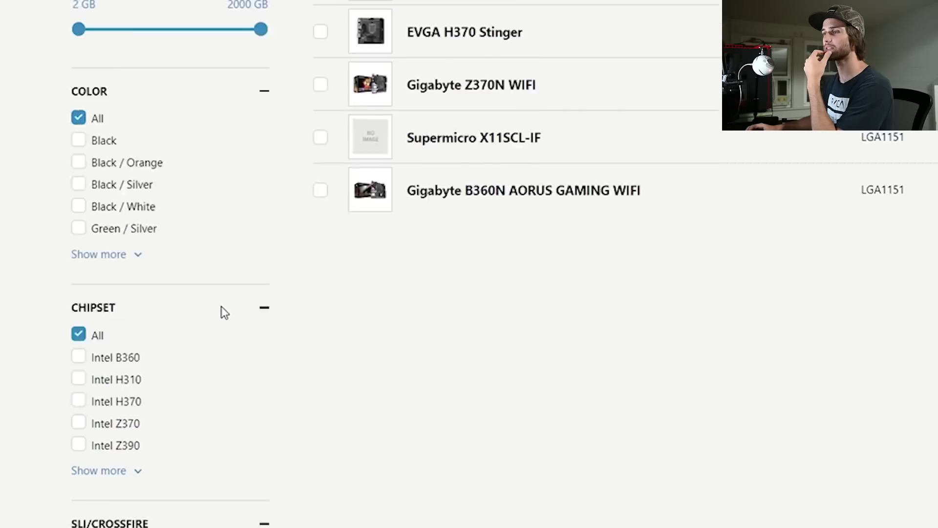
Step: Filter the motherboard list to the Intel Z390 chipset
scroll(222, 310, down, 2)
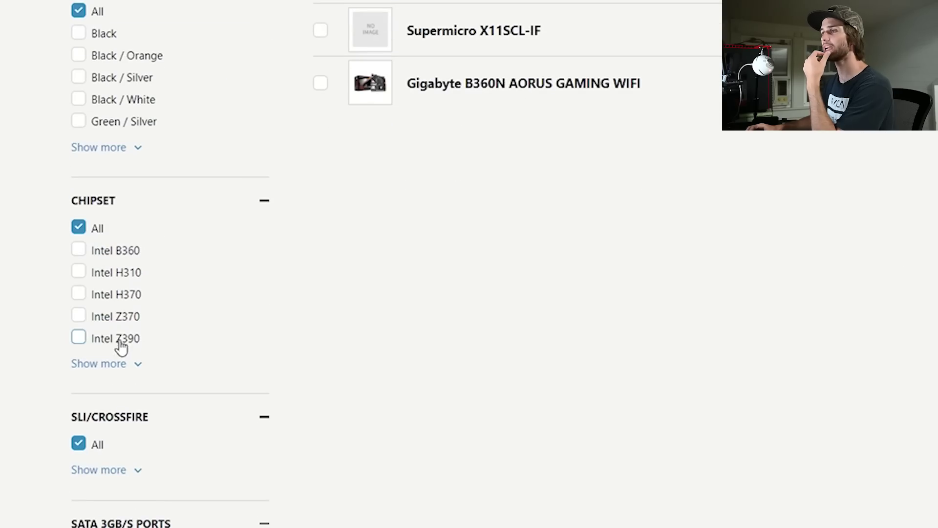
click(79, 337)
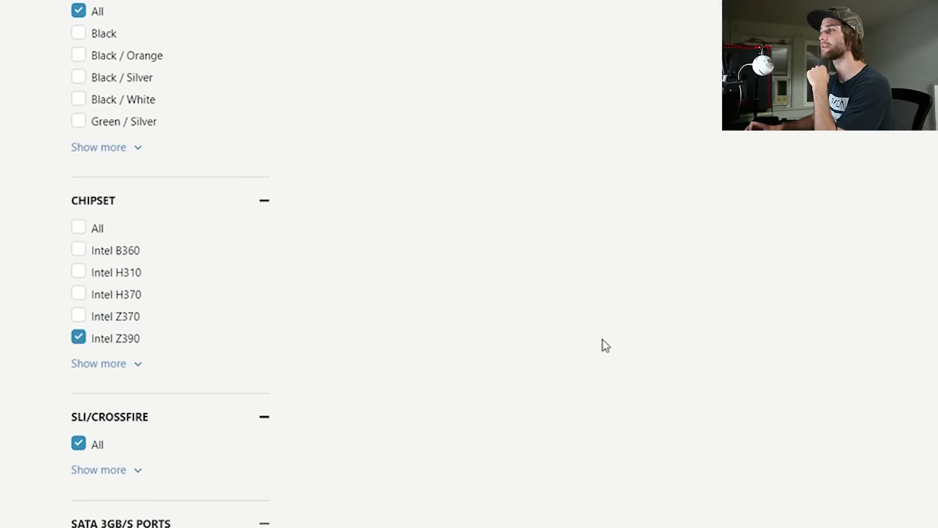
scroll(194, 375, up, 4)
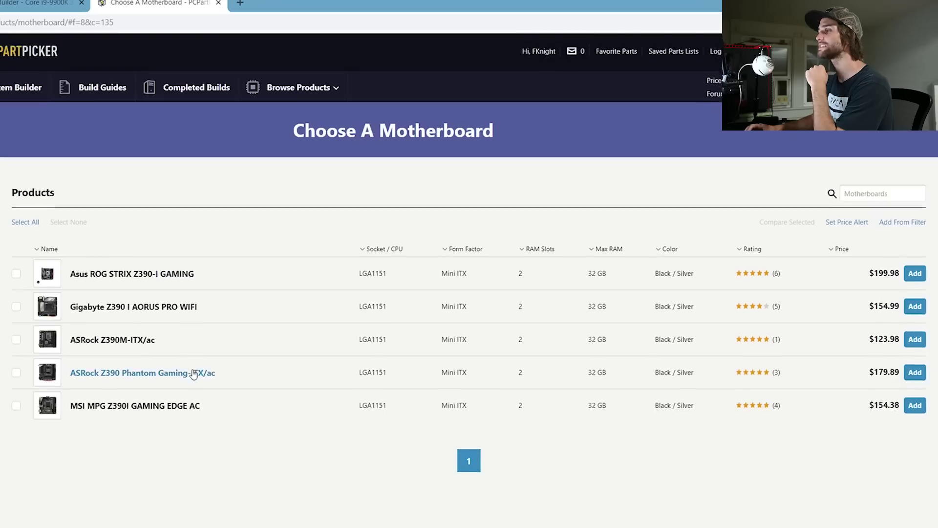
scroll(194, 374, down, 2)
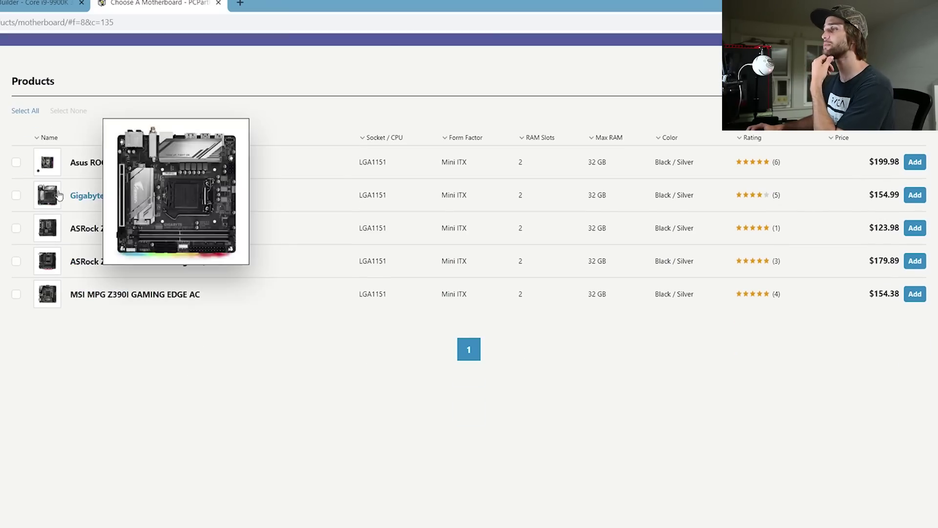
Step: Preview the Mini ITX boards and open the Asus ROG STRIX Z390-I GAMING product page
mouse_move(47, 234)
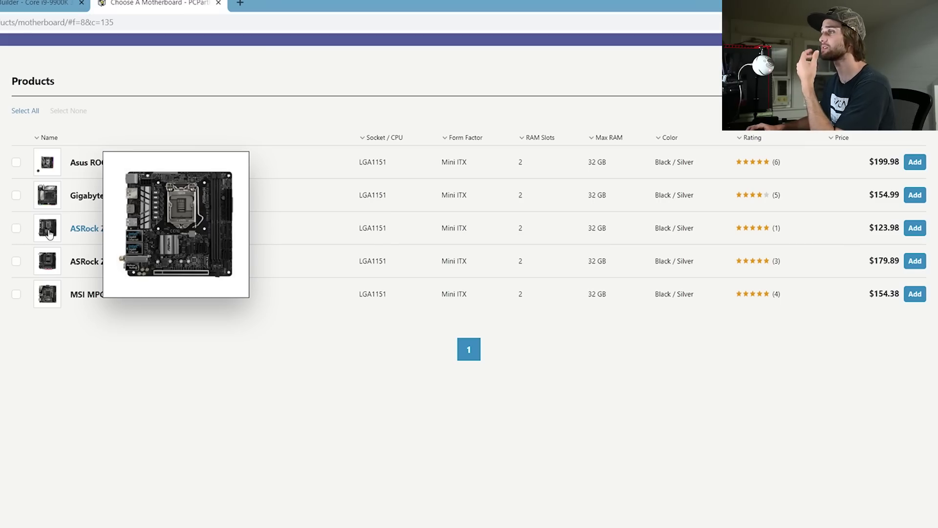
mouse_move(51, 293)
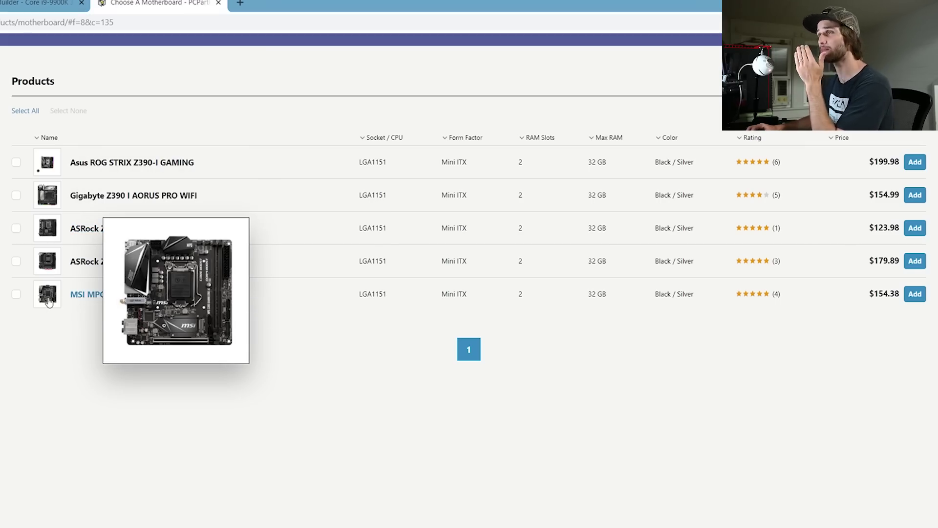
mouse_move(53, 195)
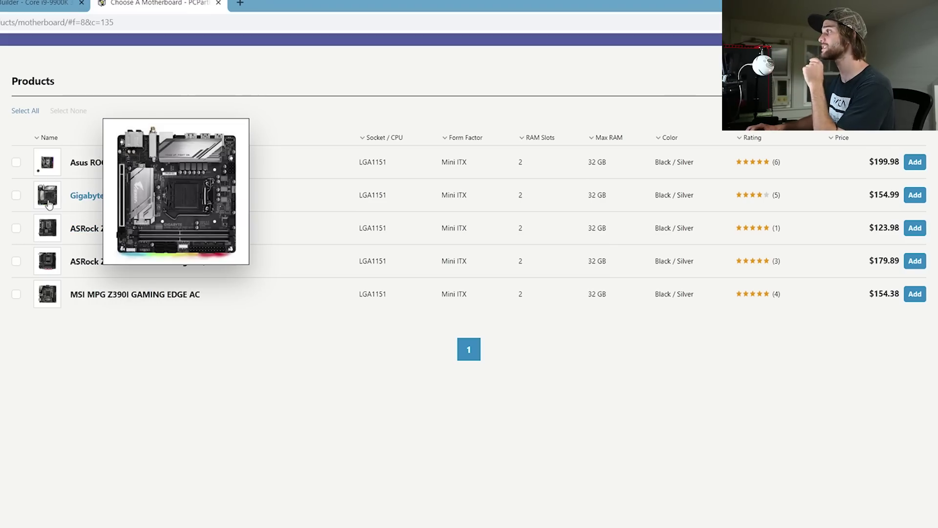
mouse_move(50, 169)
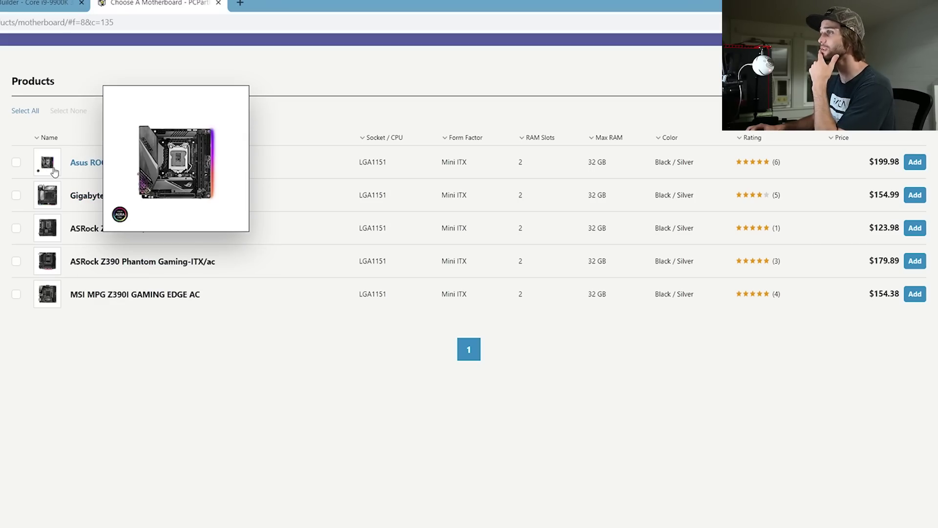
click(52, 168)
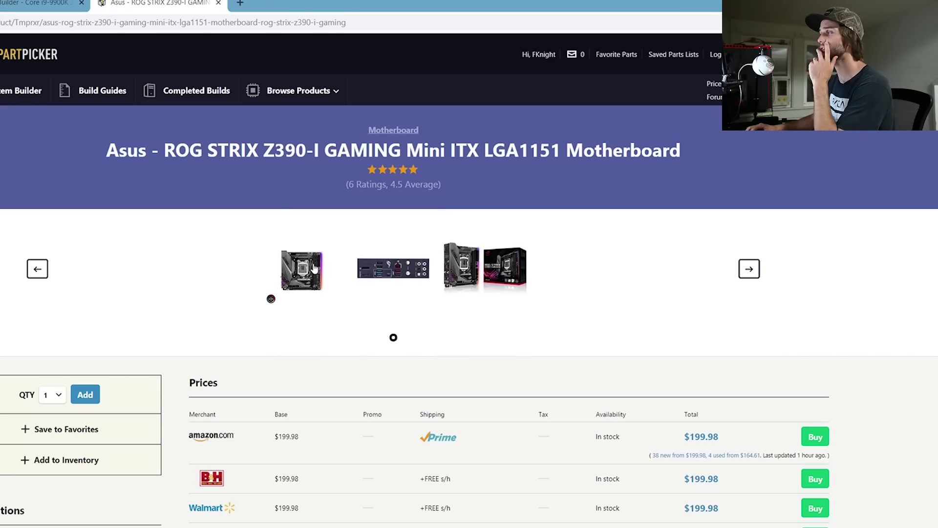
click(36, 4)
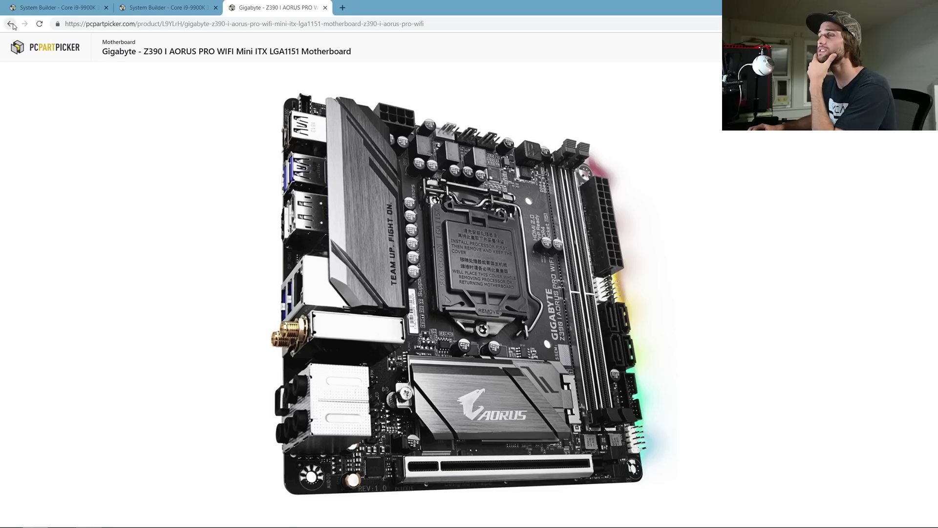
click(10, 24)
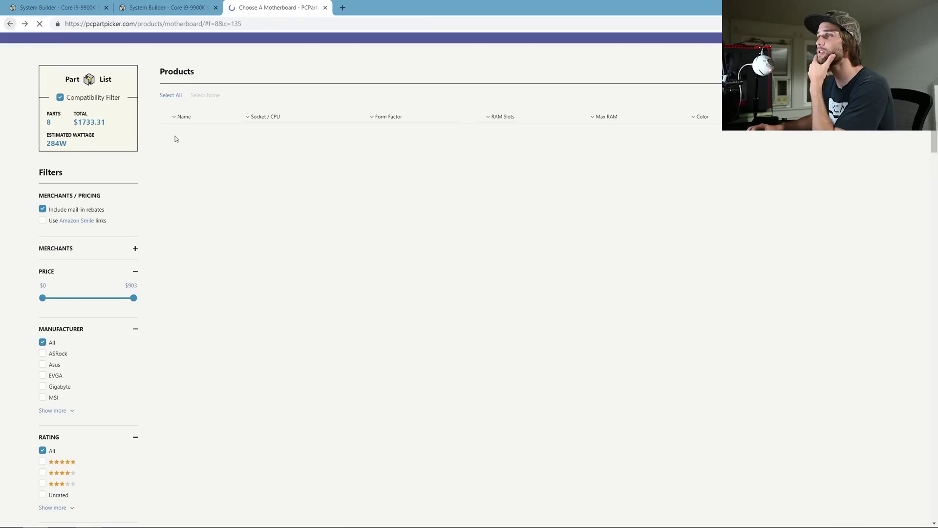
click(10, 23)
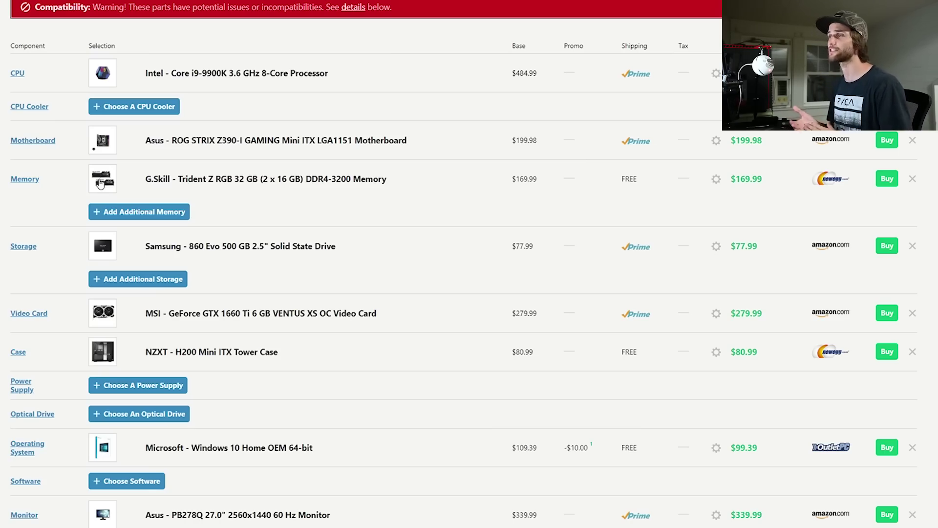
Step: Scroll to the mini ITX build's $1733.31 total, highlight it, and scroll back up
scroll(209, 277, down, 2)
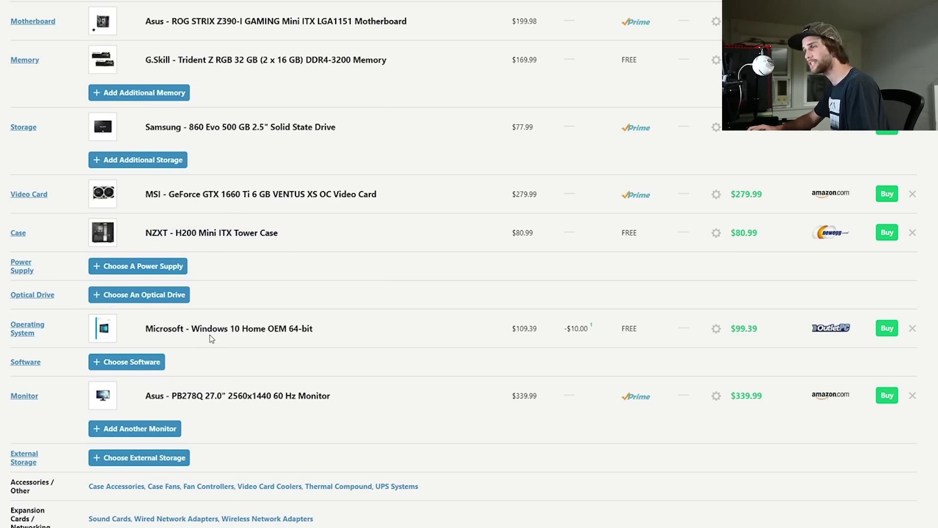
scroll(148, 407, down, 6)
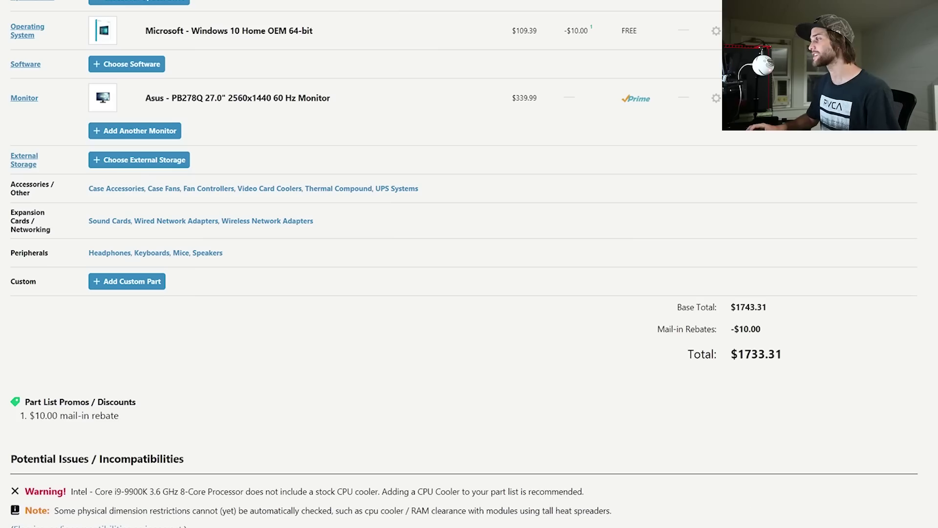
drag(736, 352, 765, 355)
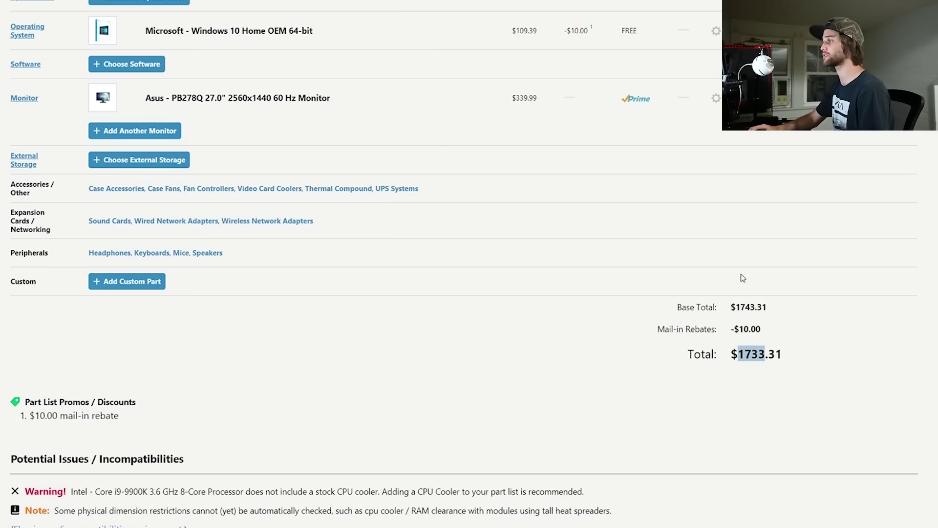
scroll(546, 409, up, 10)
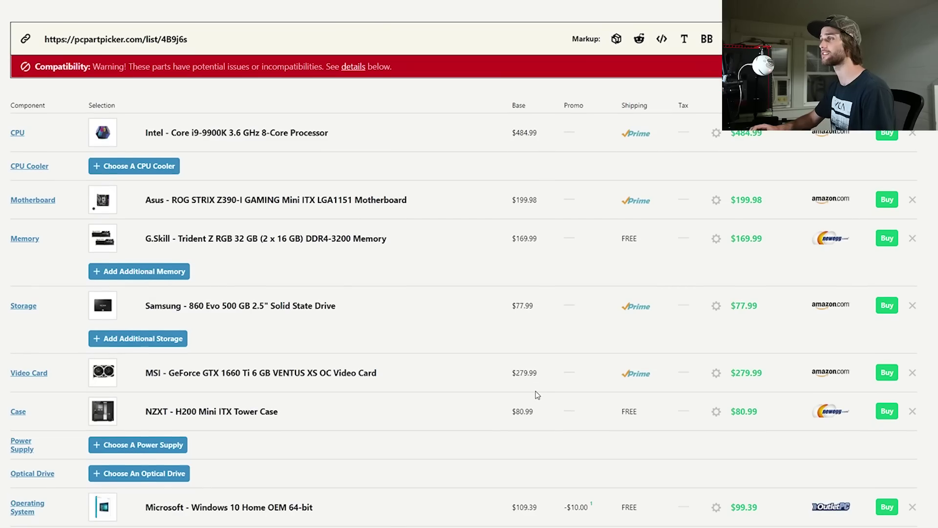